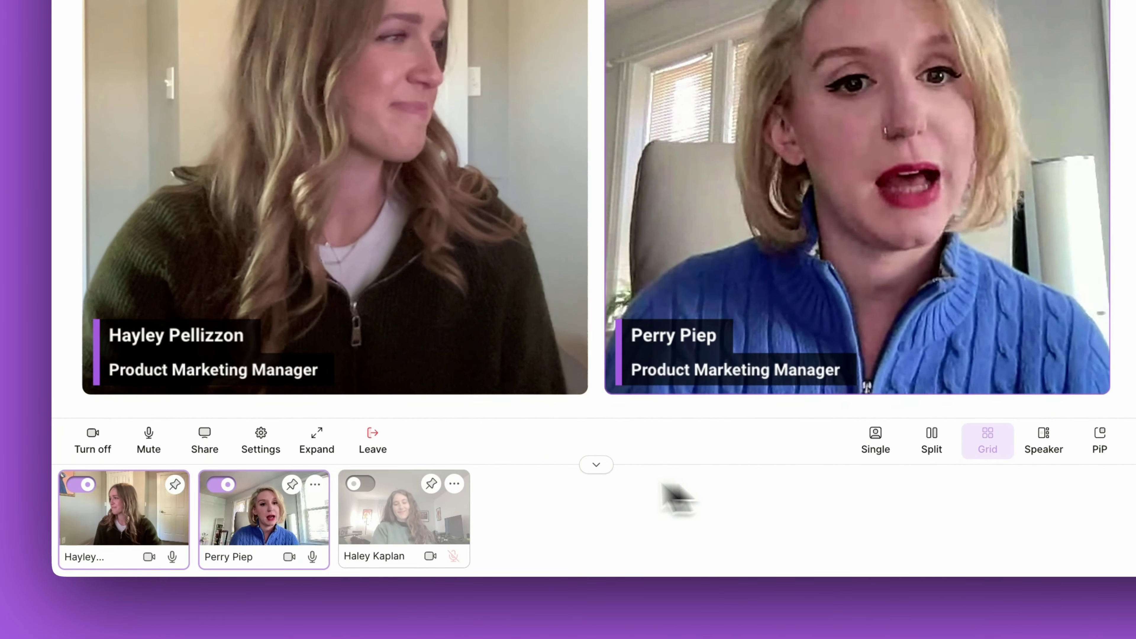
# Switch the stage to the Speaker layout with the active speaker on the left, removing the third guest
pyautogui.click(362, 484)
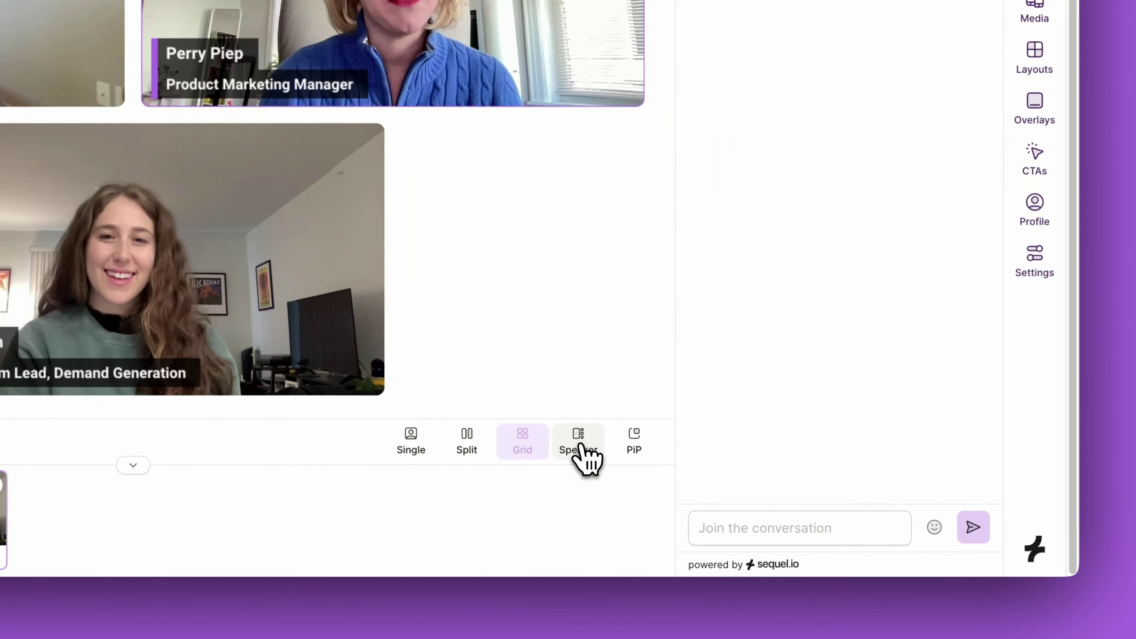
pyautogui.click(580, 444)
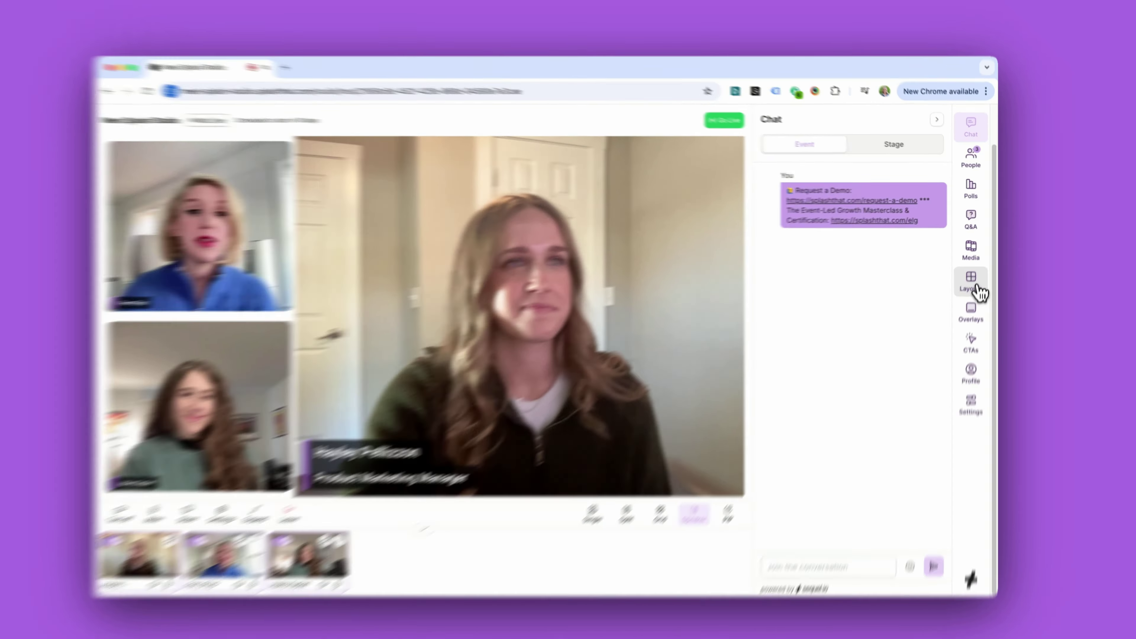
pyautogui.click(970, 280)
pyautogui.click(879, 246)
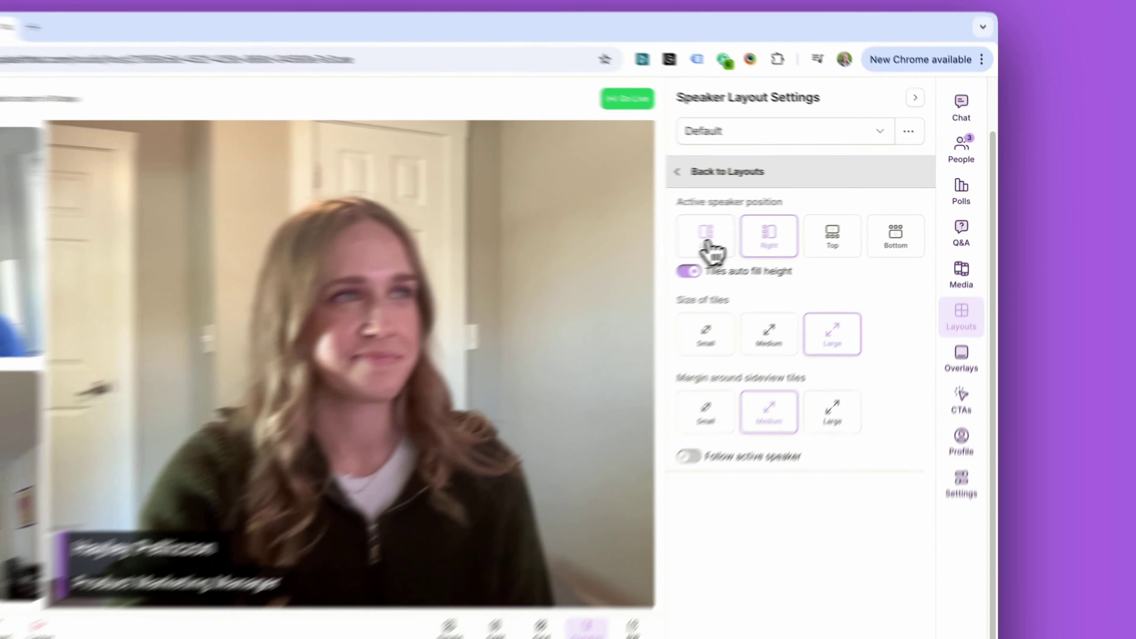
pyautogui.click(641, 248)
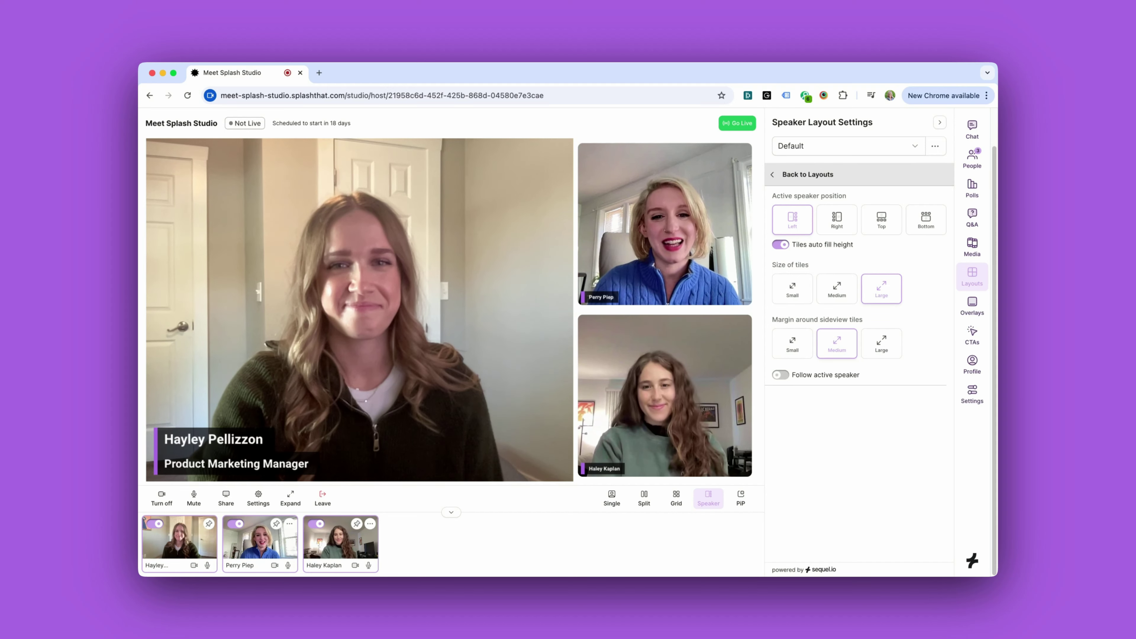
pyautogui.click(315, 523)
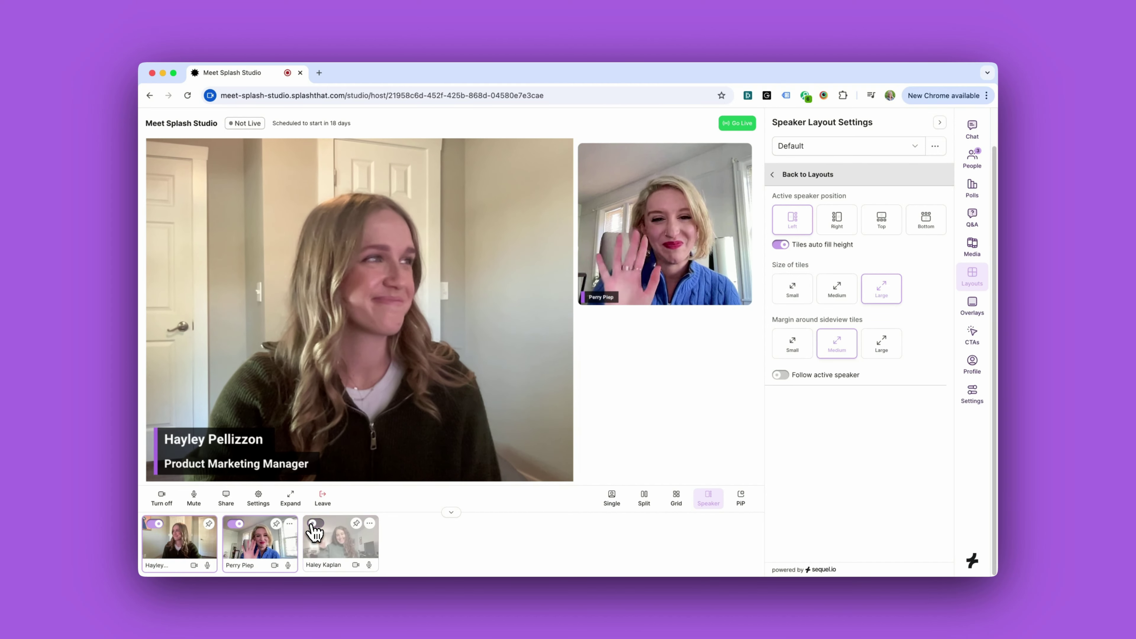
pyautogui.click(788, 177)
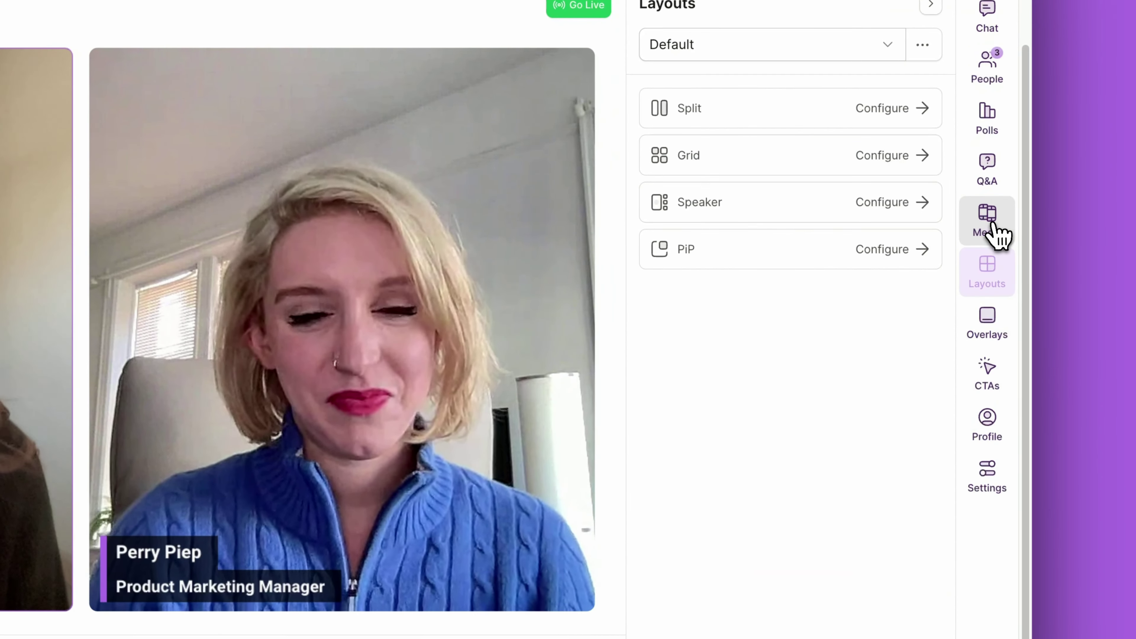
# Take Attendance Insights.mp4 off the stage from the media library
pyautogui.click(991, 230)
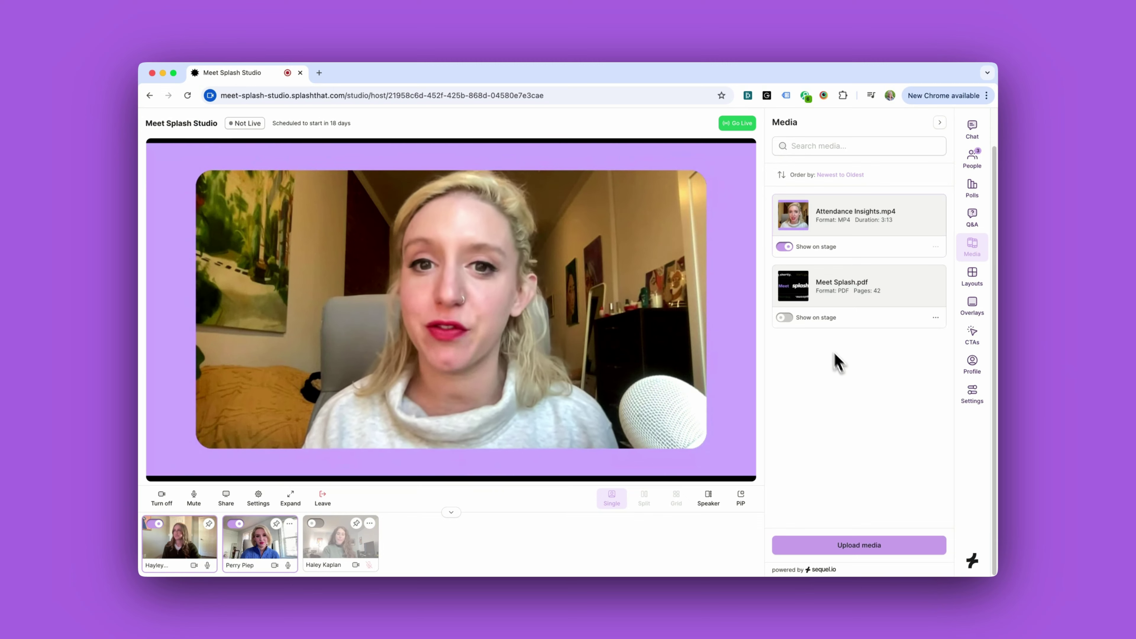
pyautogui.click(787, 247)
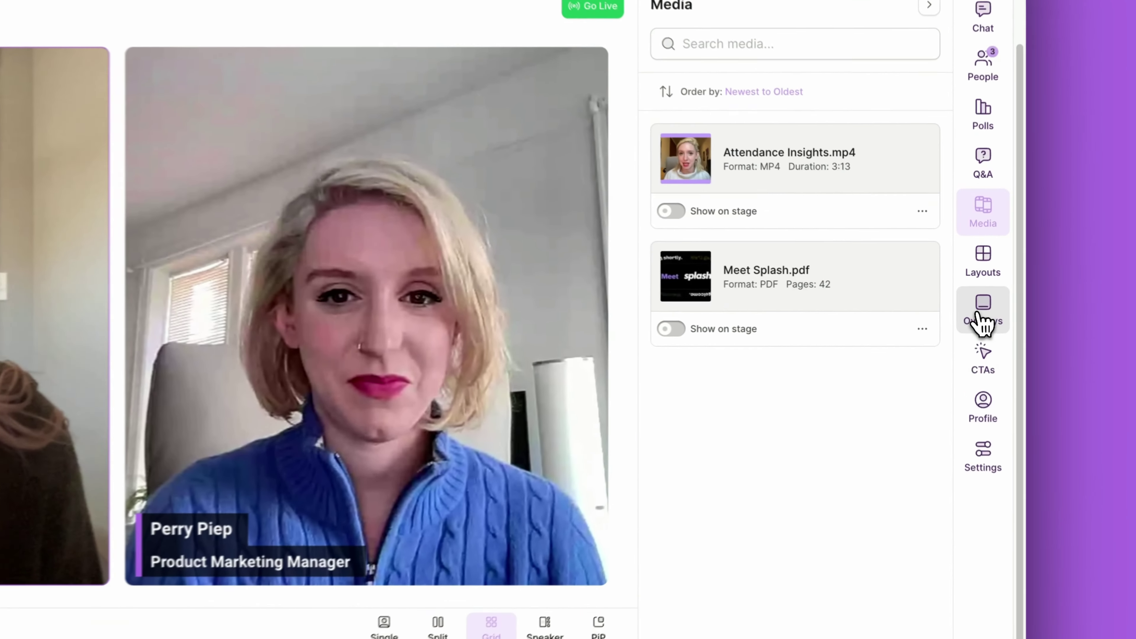
# Preview the Coming up next, Transparent 2.png and Full Image.png overlays on stage, hiding the images again
pyautogui.click(972, 306)
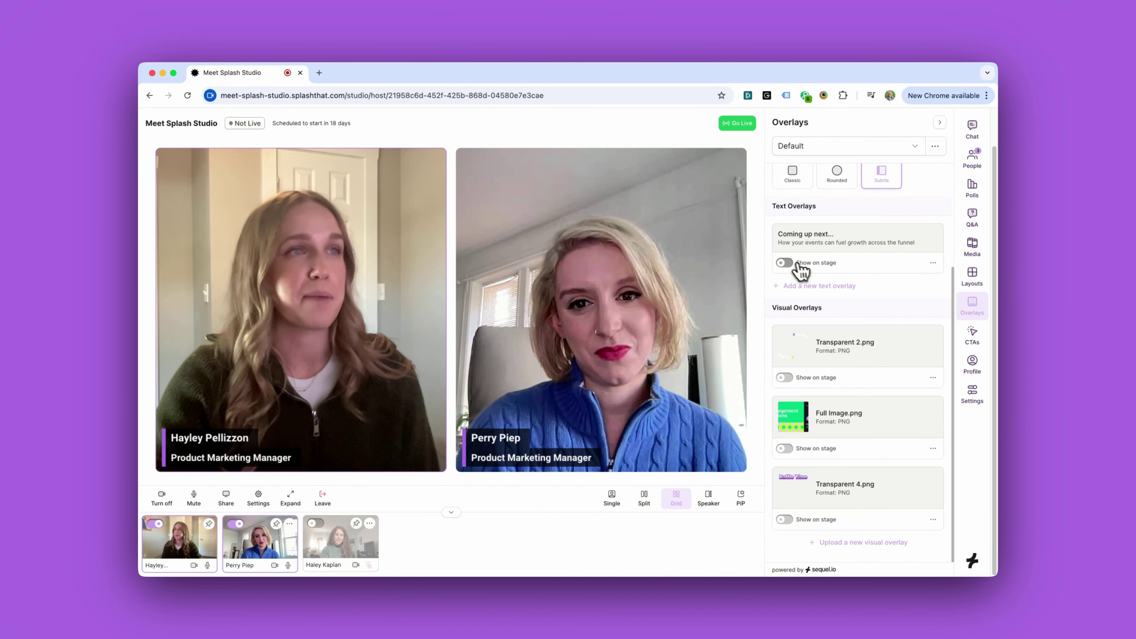
pyautogui.click(784, 263)
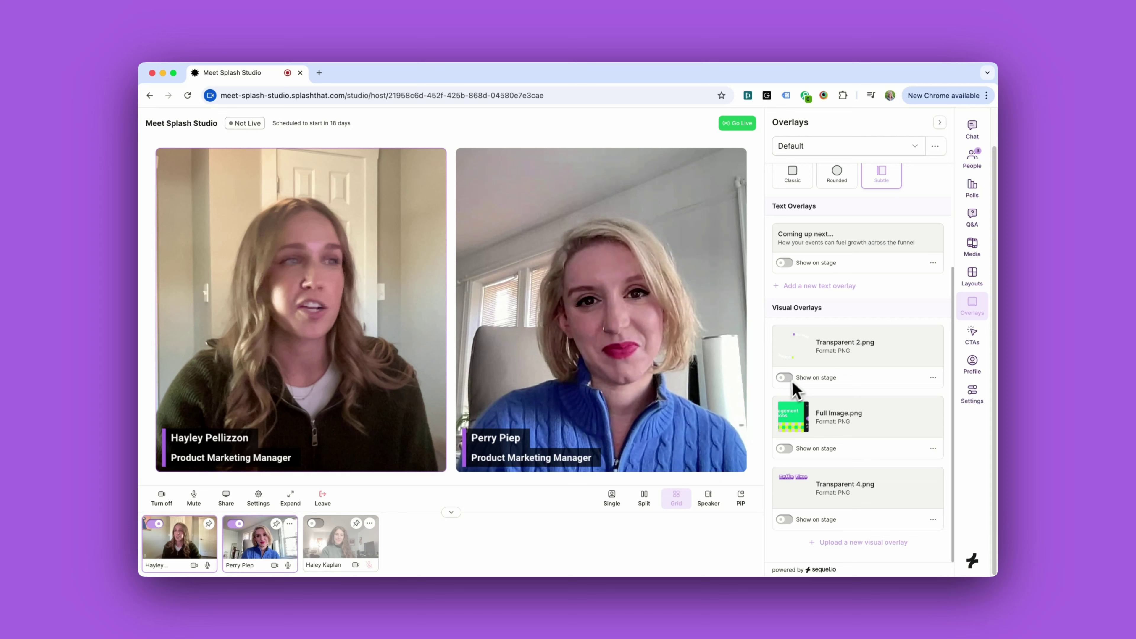
pyautogui.click(784, 379)
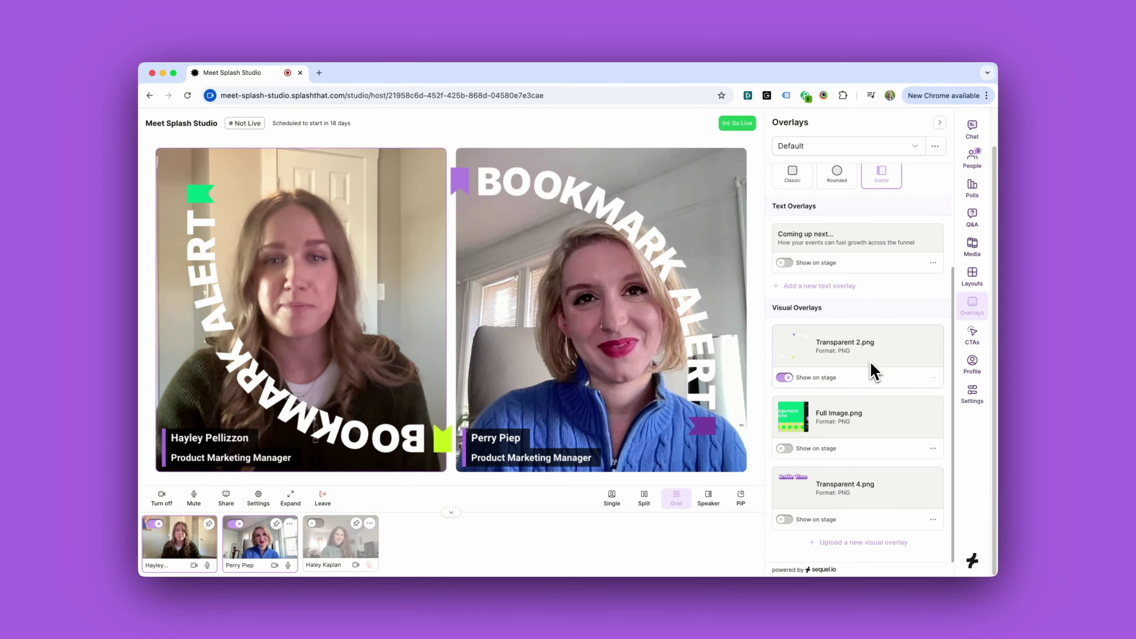
pyautogui.click(784, 378)
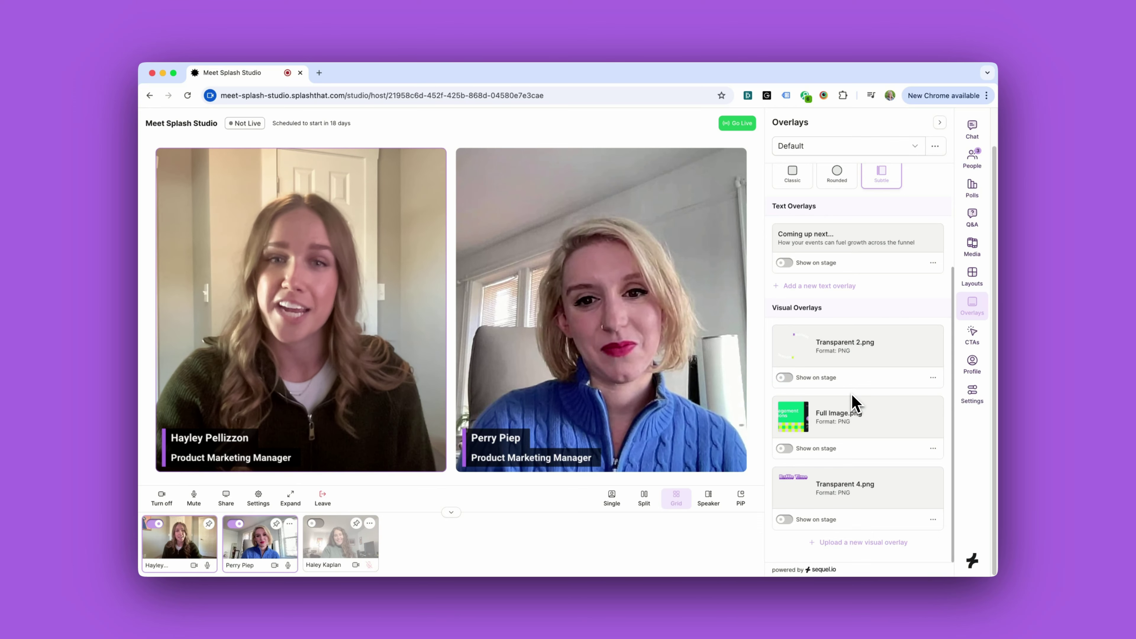
pyautogui.click(784, 448)
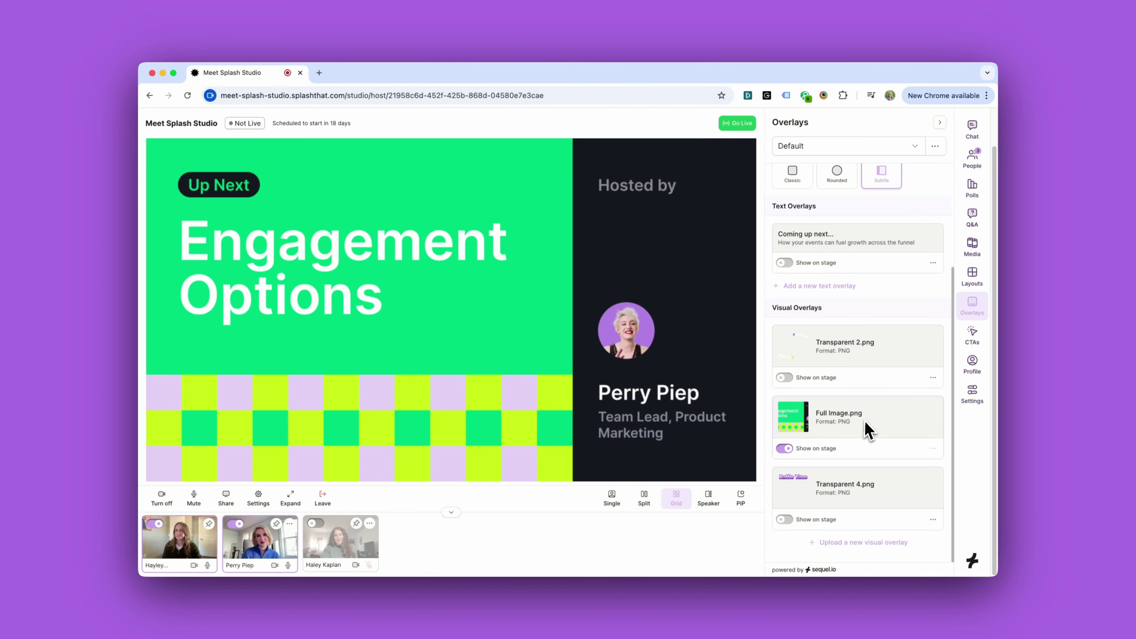
pyautogui.click(784, 448)
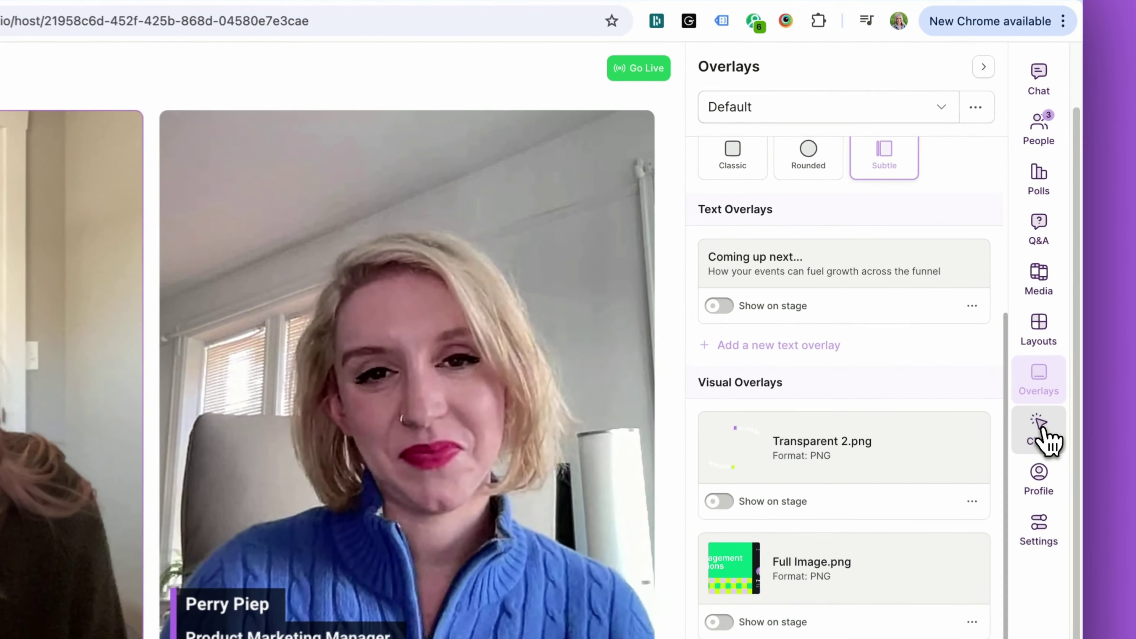
# Preview the Book a Demo link popup on stage from the CTAs list
pyautogui.click(974, 334)
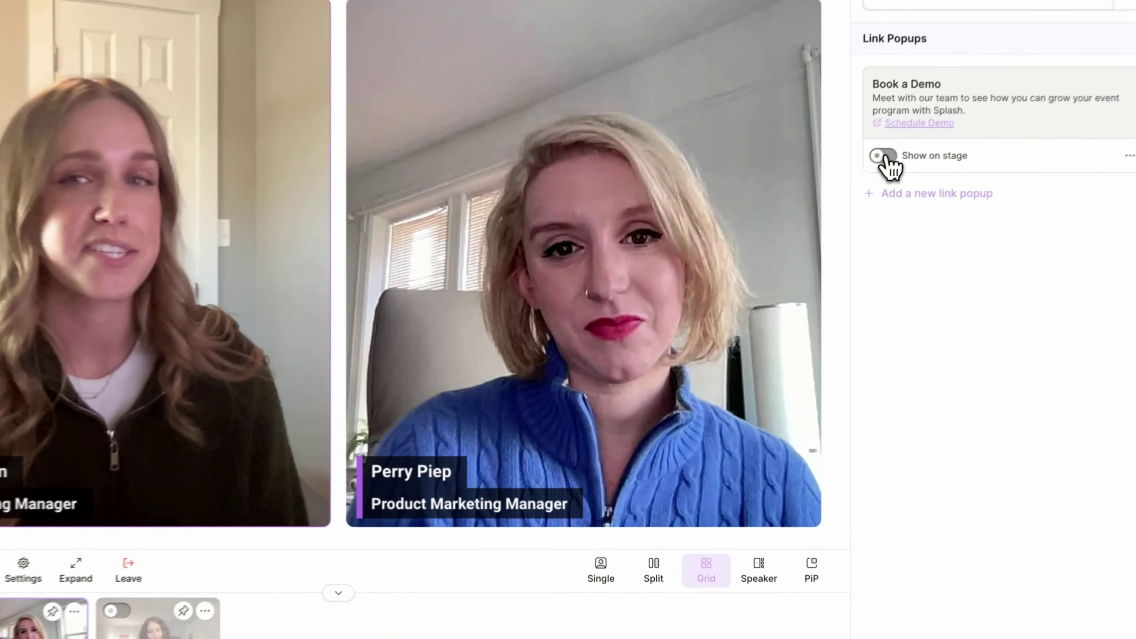
pyautogui.click(784, 244)
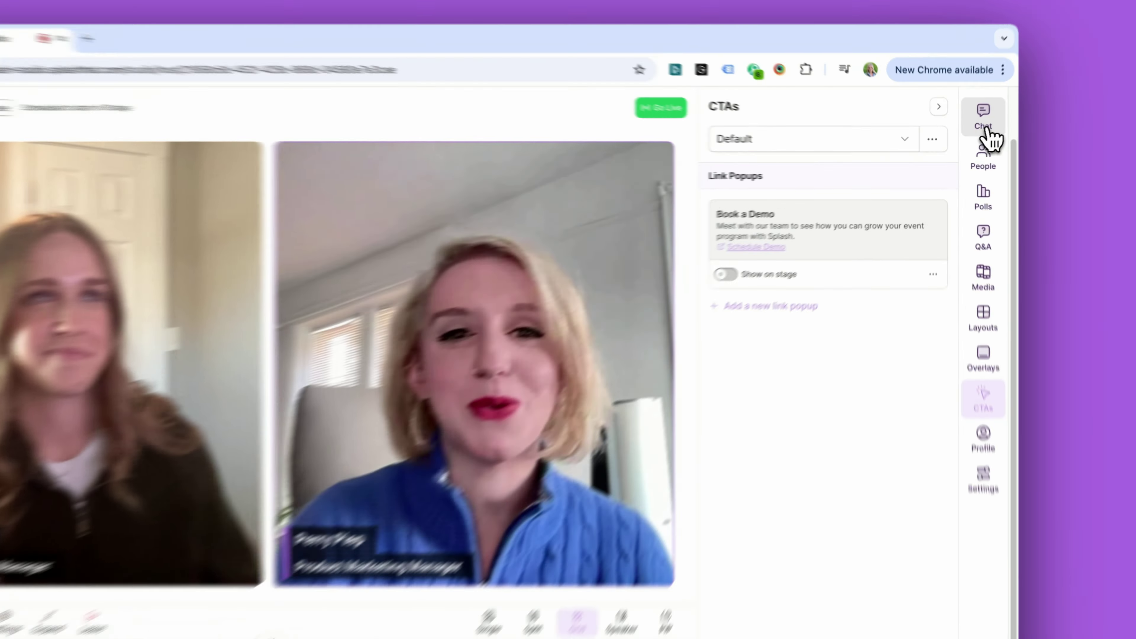
# Send 'Going live now!' in the Stage chat
pyautogui.click(972, 128)
pyautogui.click(937, 133)
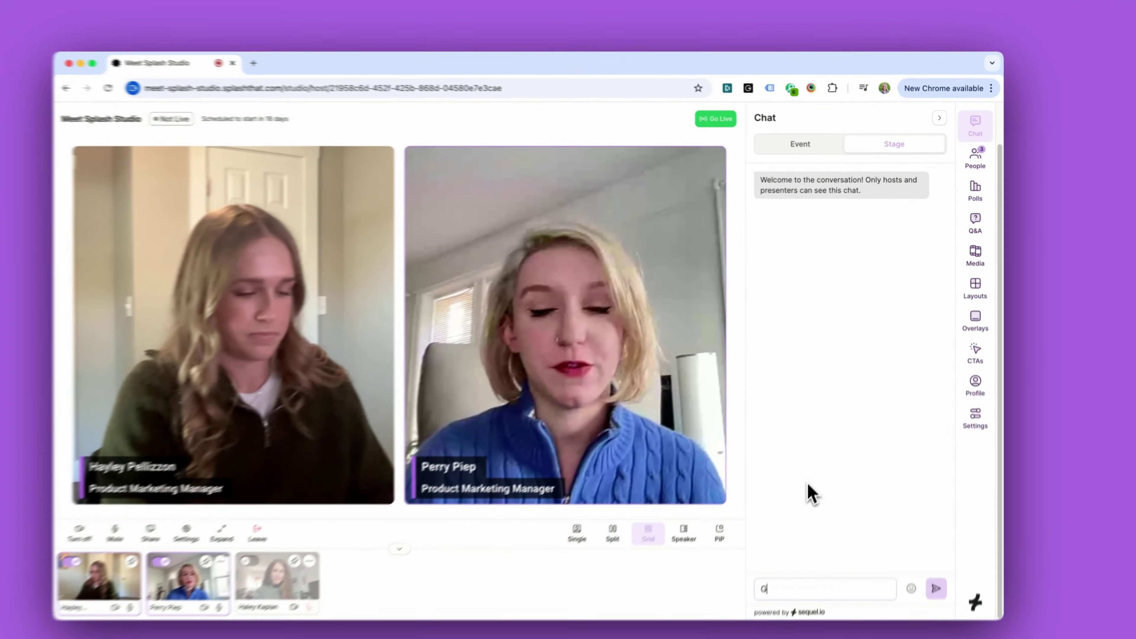
pyautogui.write('Goi')
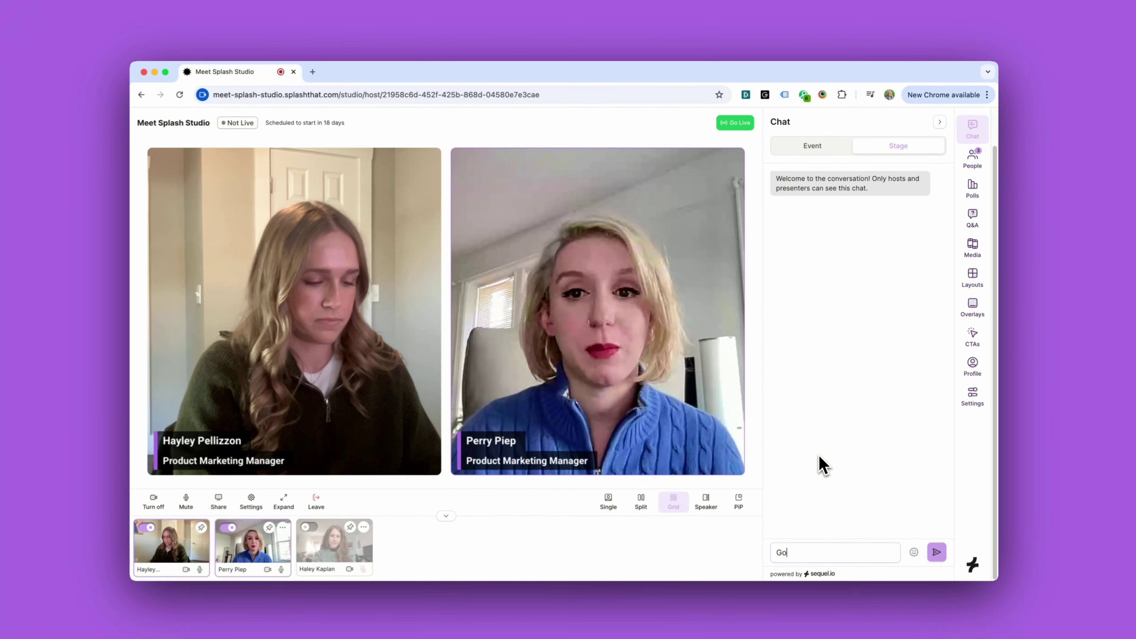
pyautogui.write('ng live now!')
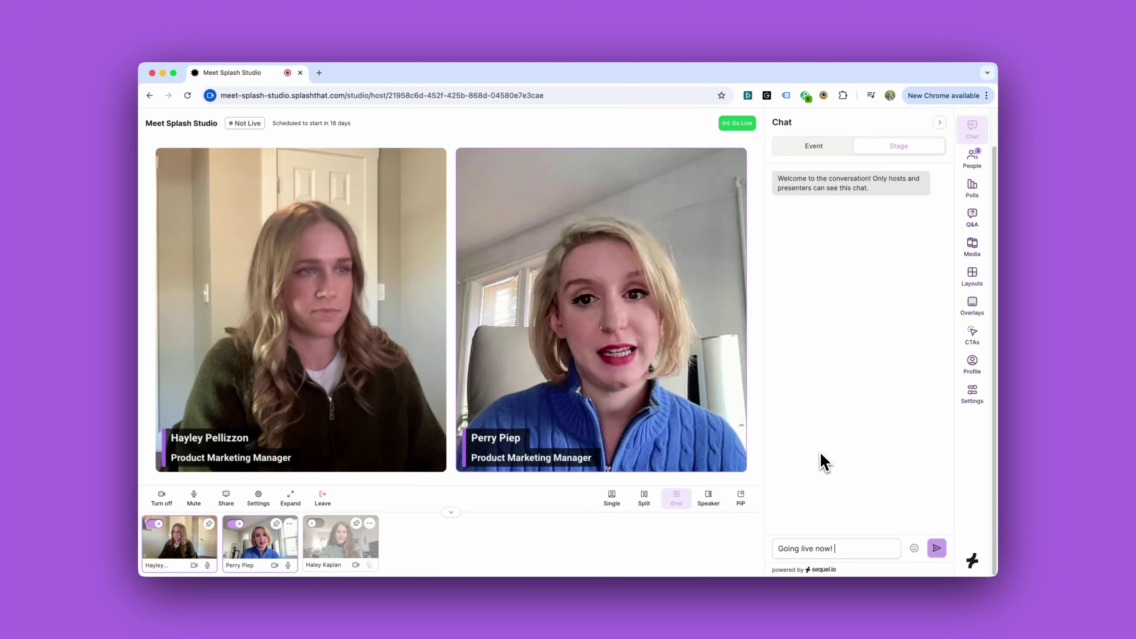
pyautogui.press('Return')
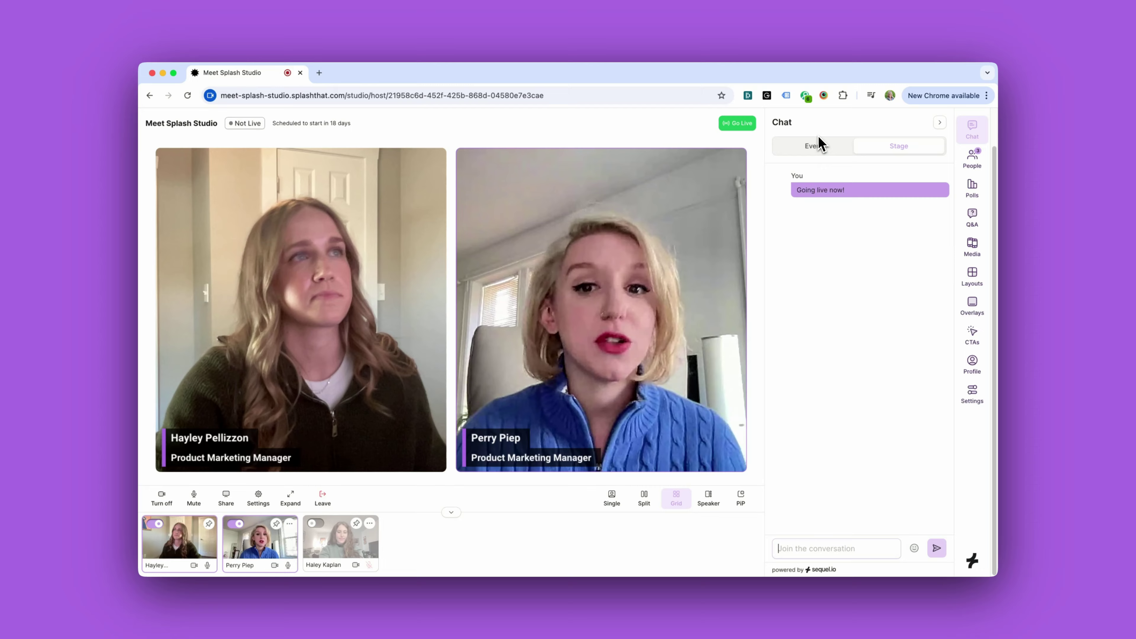
# Pin the Request a Demo message to the top of the Event chat
pyautogui.click(813, 146)
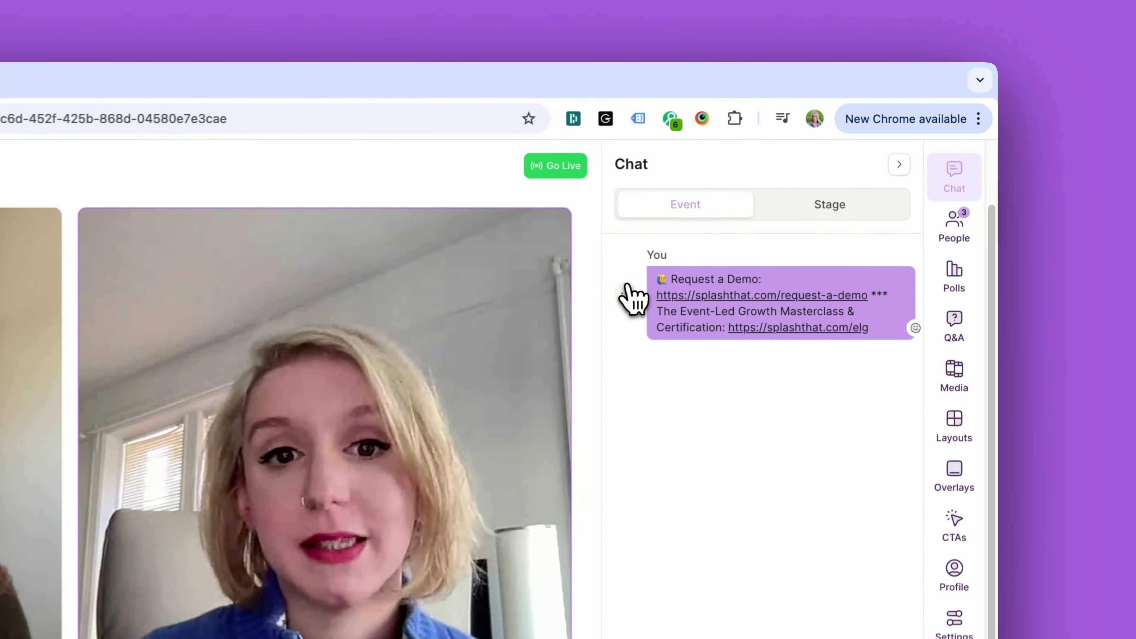
pyautogui.click(626, 291)
pyautogui.click(662, 290)
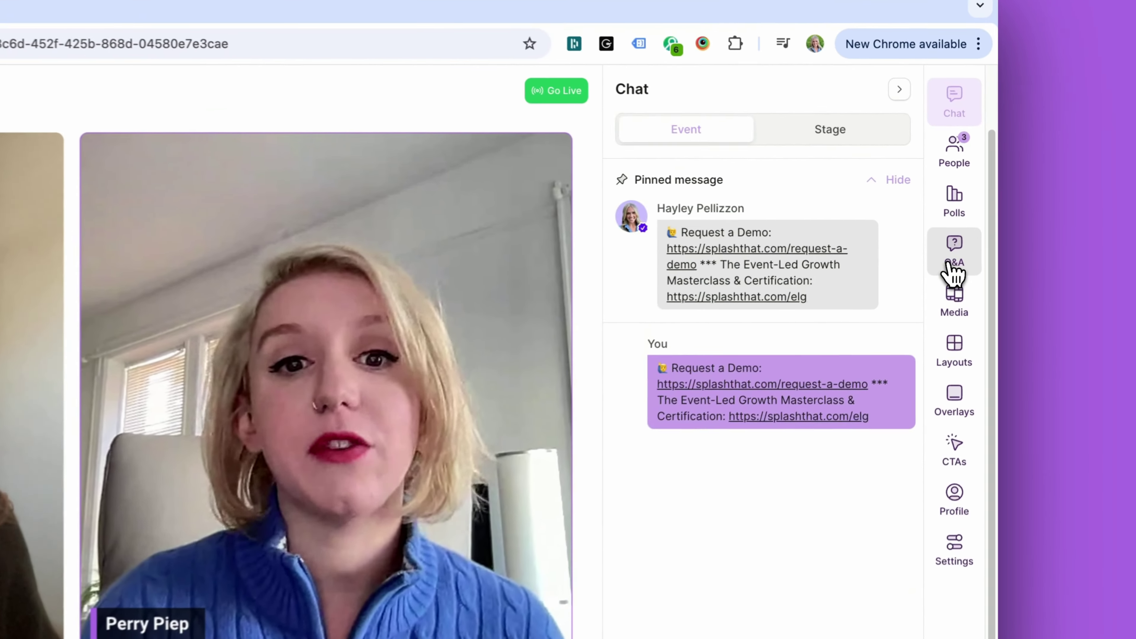
# Answer the question 'Will this be recorded?' with 'Yes!' by text in the Q&A panel
pyautogui.click(971, 217)
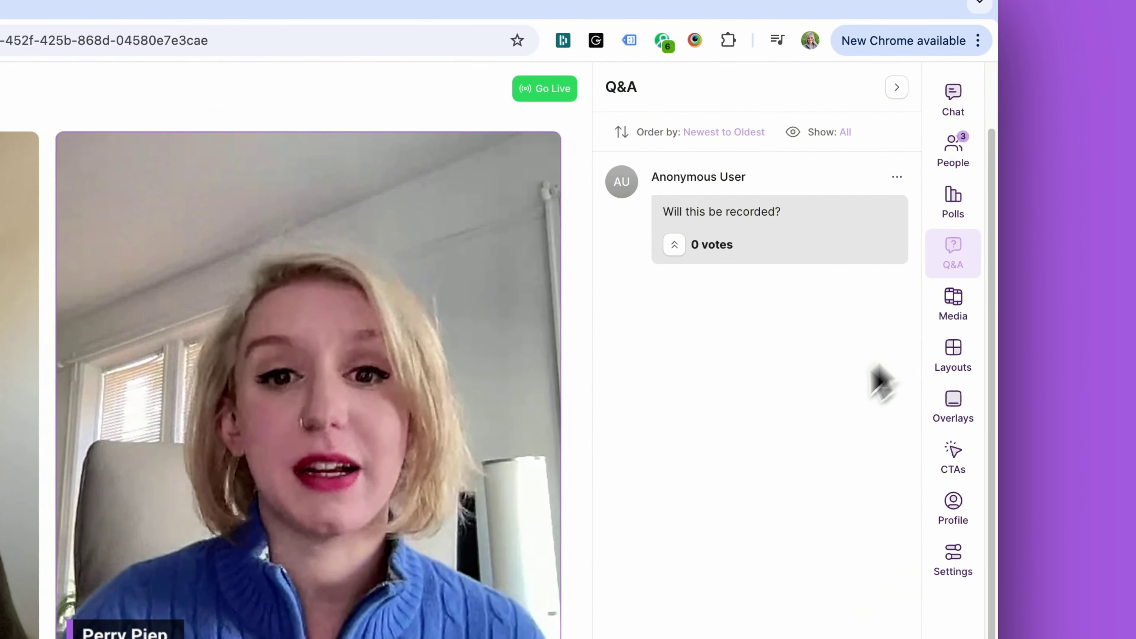
pyautogui.click(897, 177)
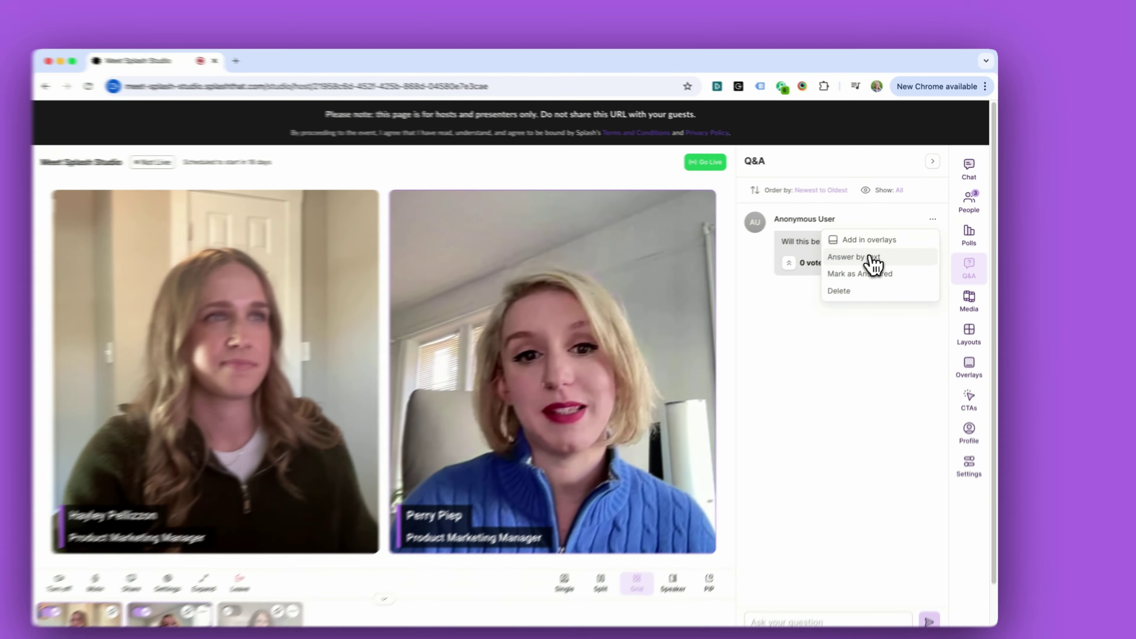
pyautogui.click(800, 305)
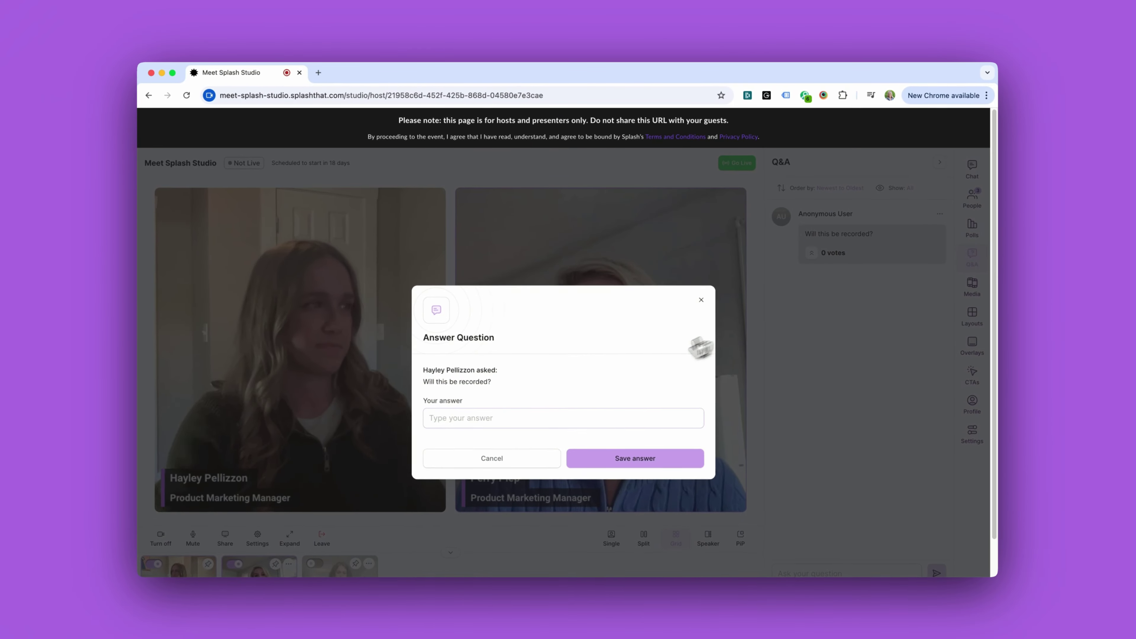
pyautogui.write('Yes!')
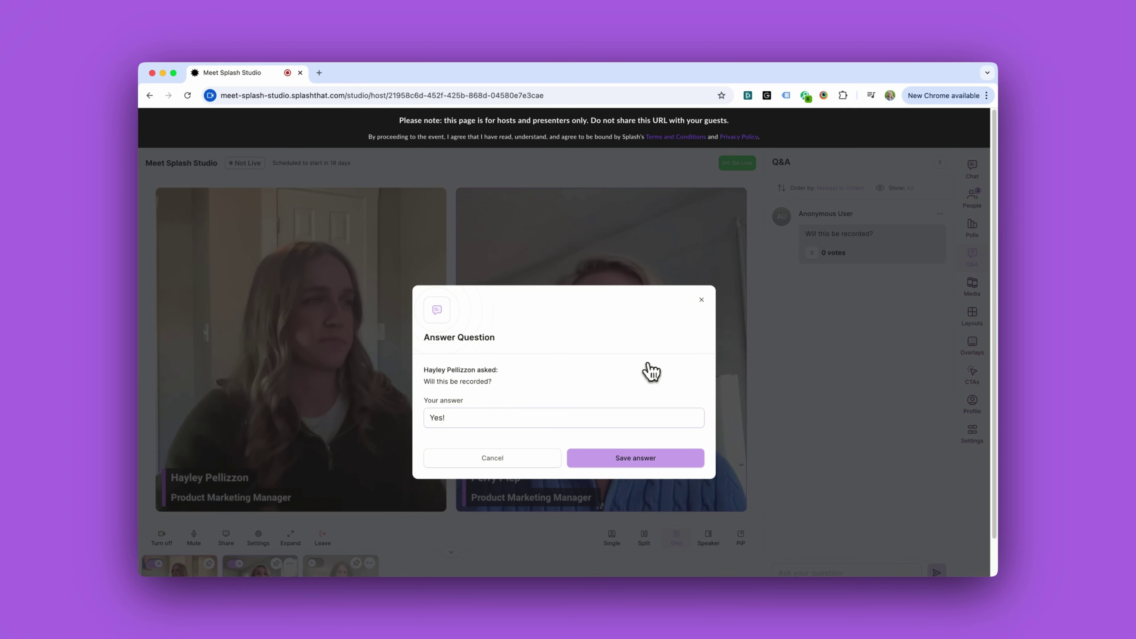
pyautogui.click(616, 461)
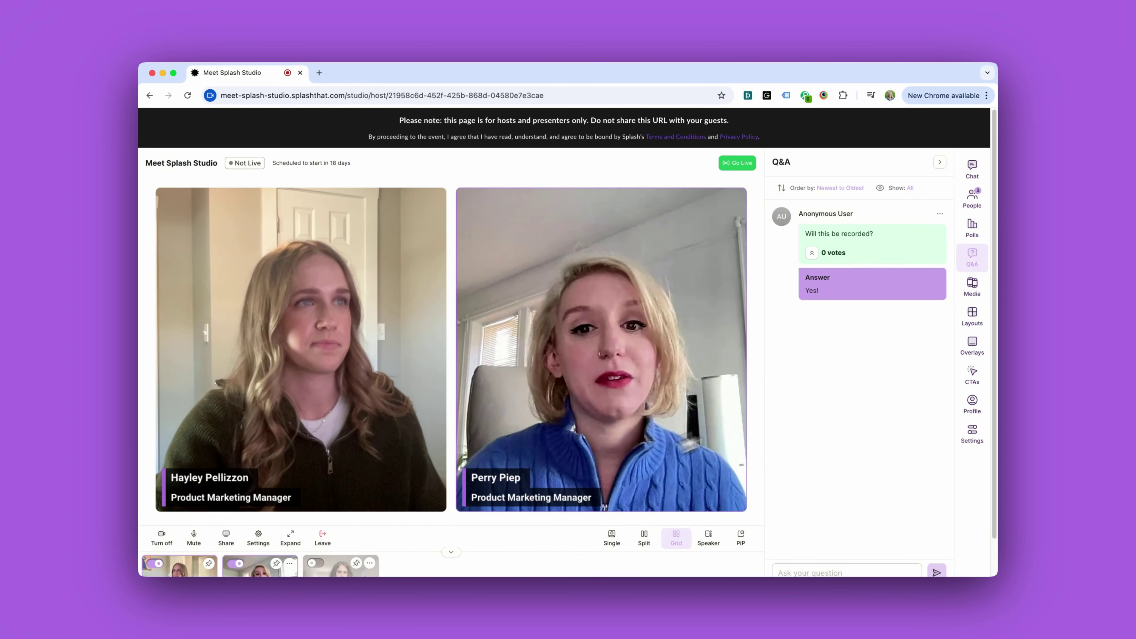
pyautogui.click(939, 214)
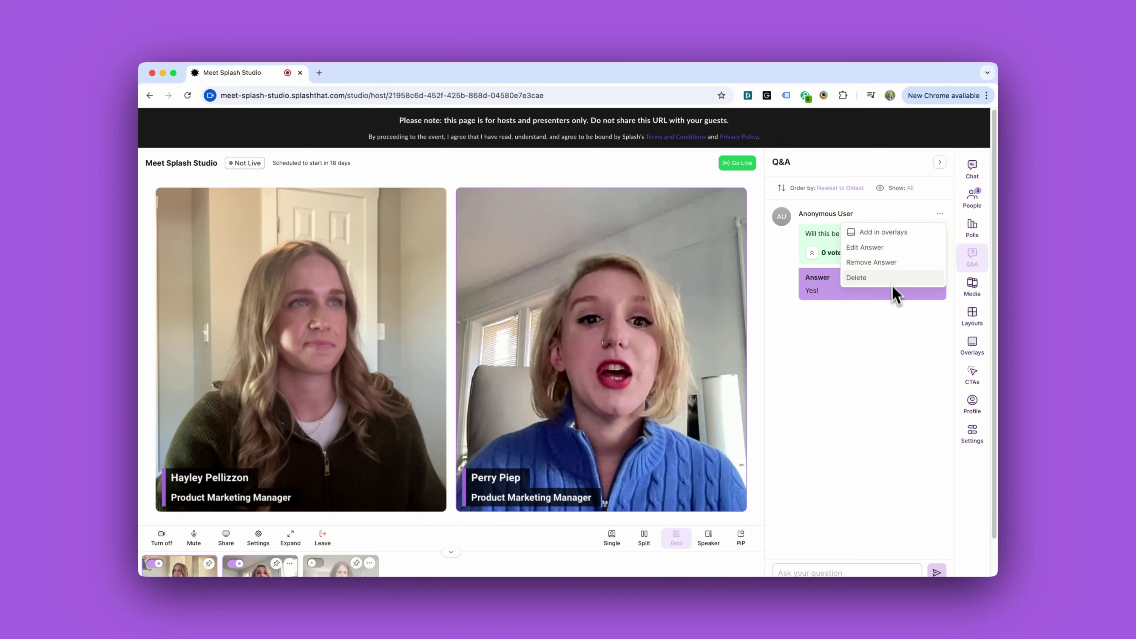
pyautogui.click(899, 360)
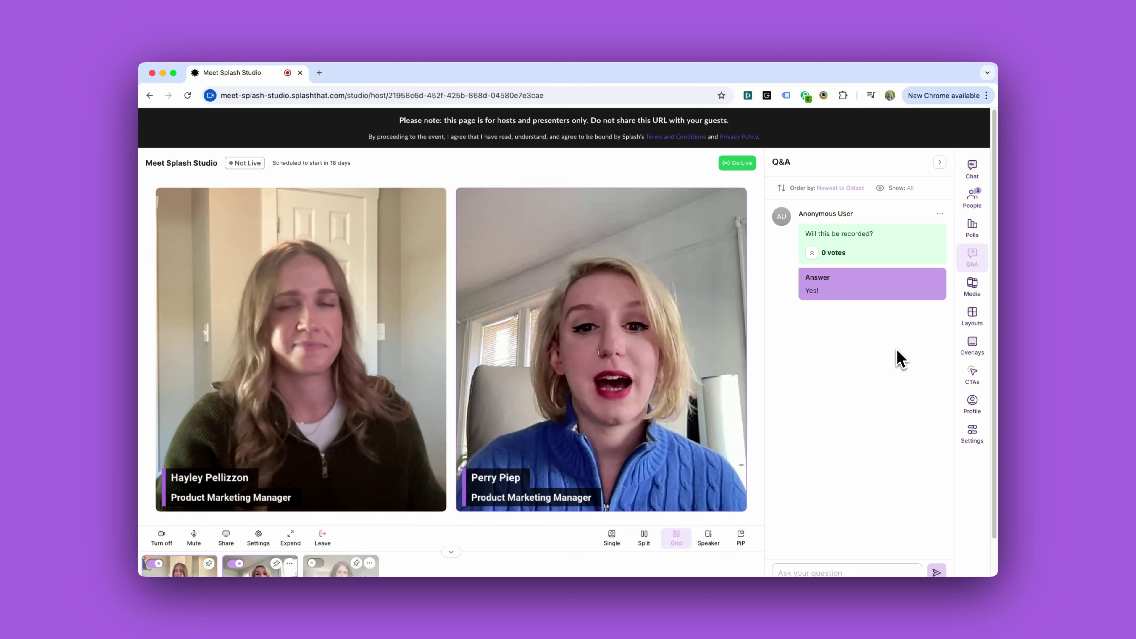
pyautogui.scroll(-2, 900, 358)
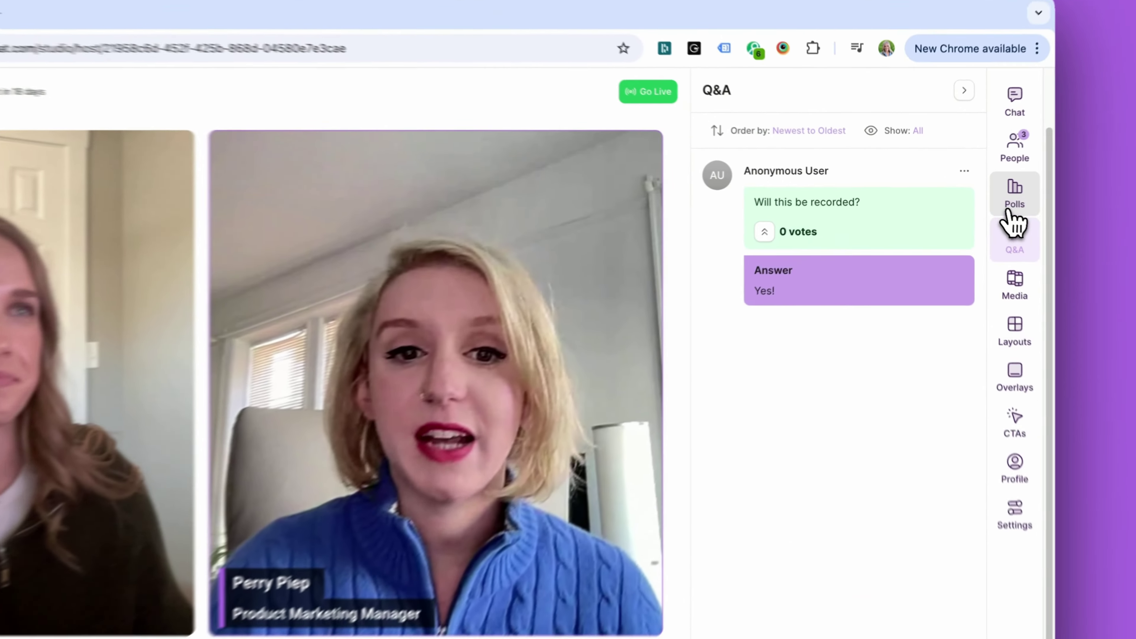
# Publish the 'What's your experience with Splash?' poll to attendees
pyautogui.click(972, 188)
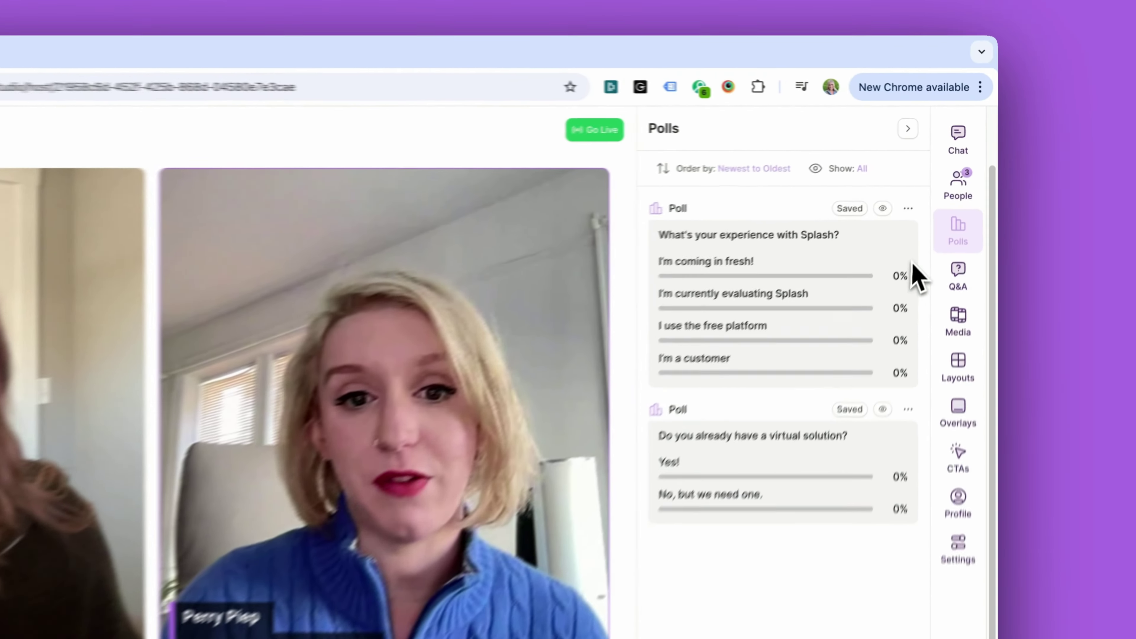
pyautogui.click(939, 174)
pyautogui.click(788, 349)
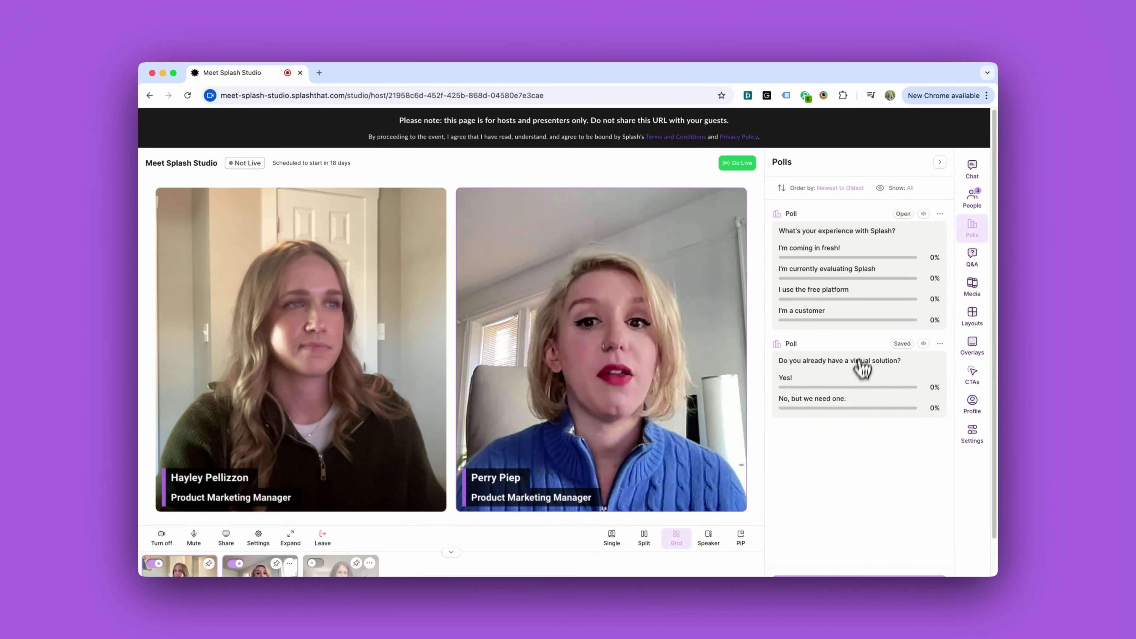
# Open the new poll form and close it without creating a poll
pyautogui.scroll(-2, 855, 386)
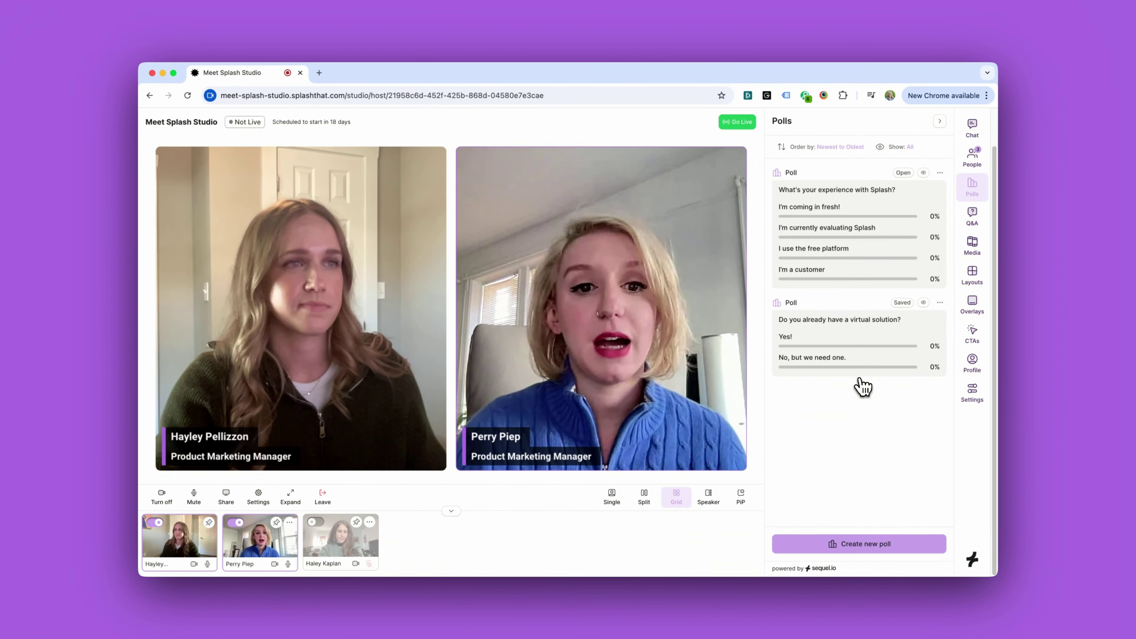
pyautogui.click(824, 545)
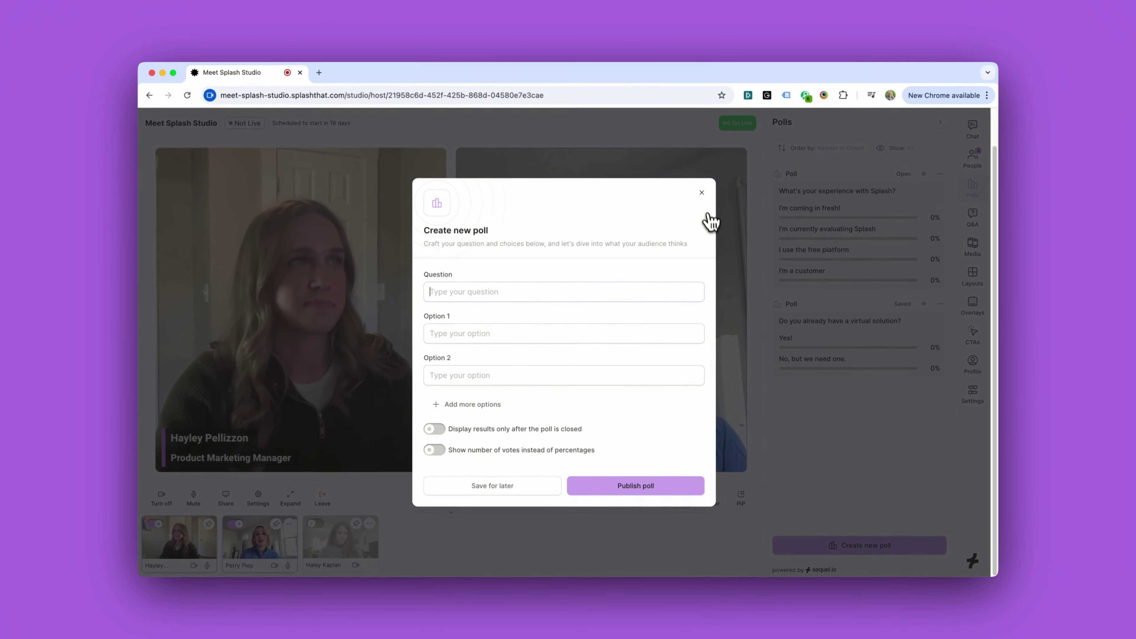
pyautogui.click(702, 193)
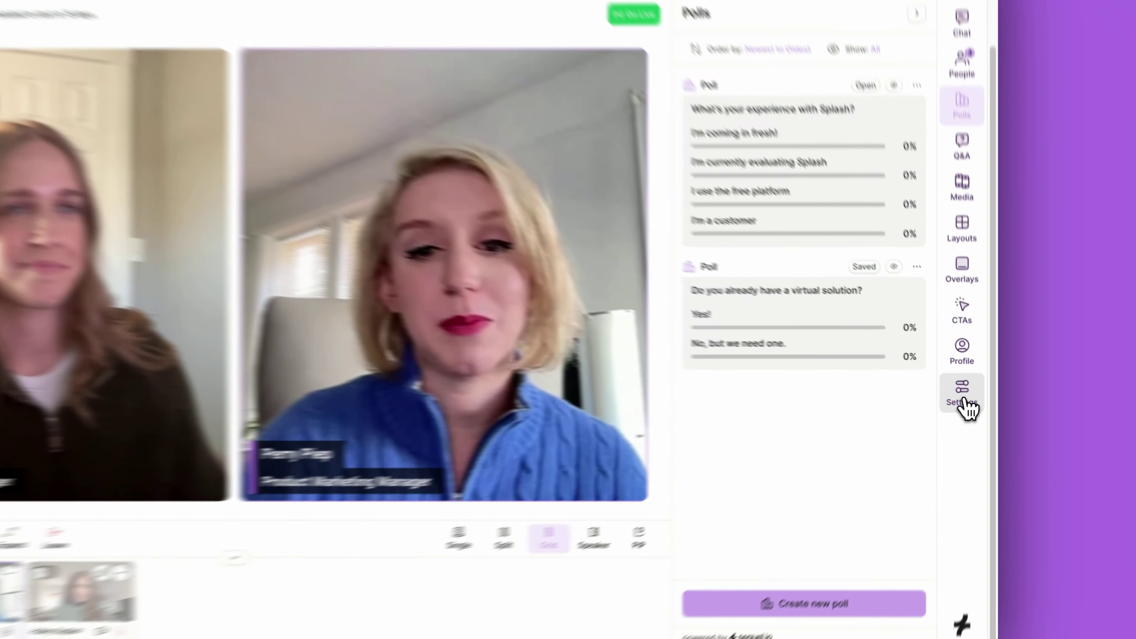
# Enable Q&A Chat Previews, save the event settings, and return to the chat
pyautogui.click(972, 396)
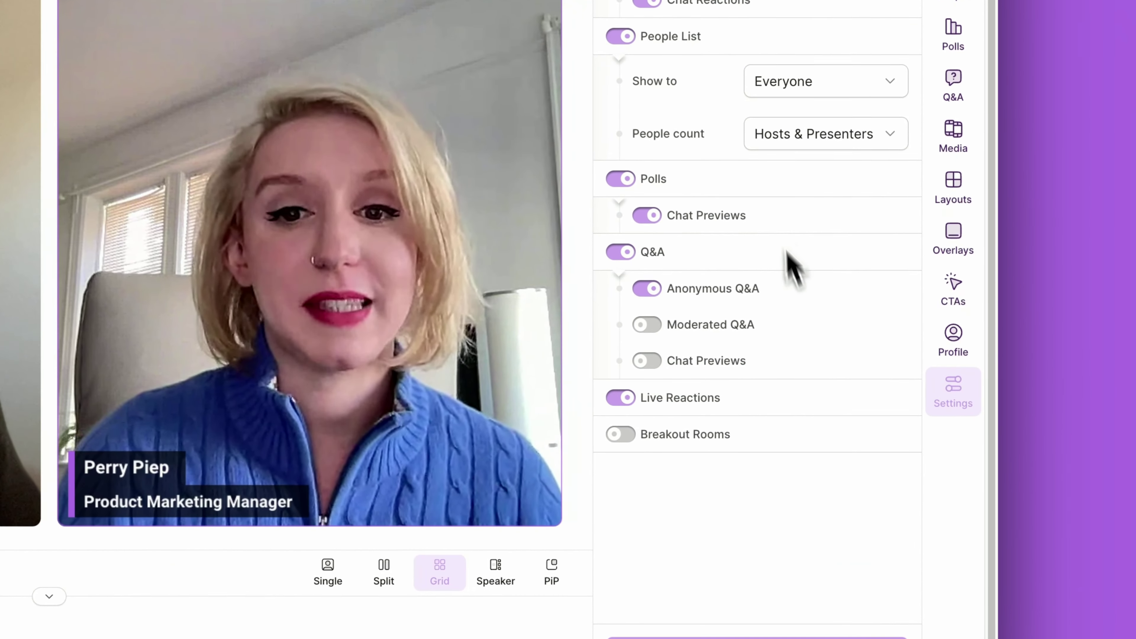
pyautogui.click(654, 361)
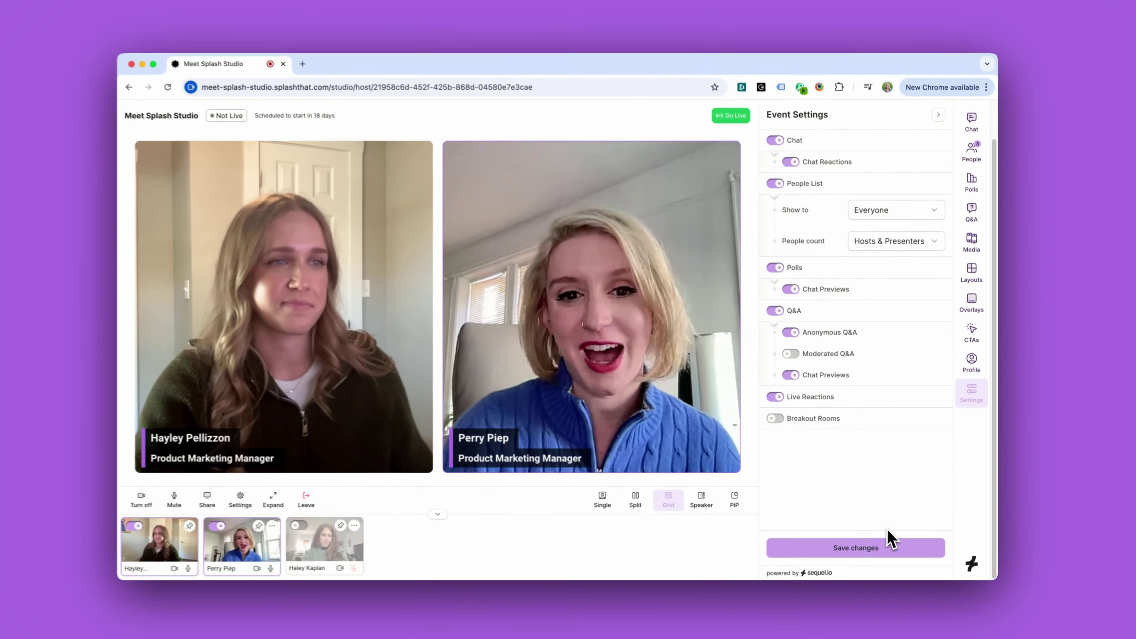
pyautogui.click(856, 577)
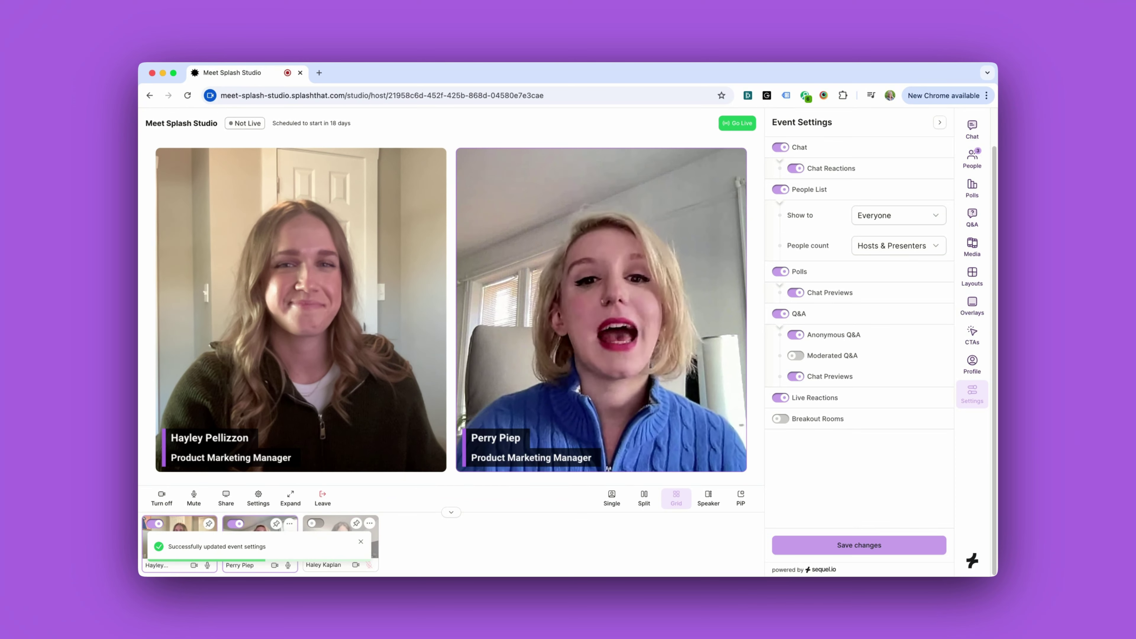
pyautogui.click(972, 128)
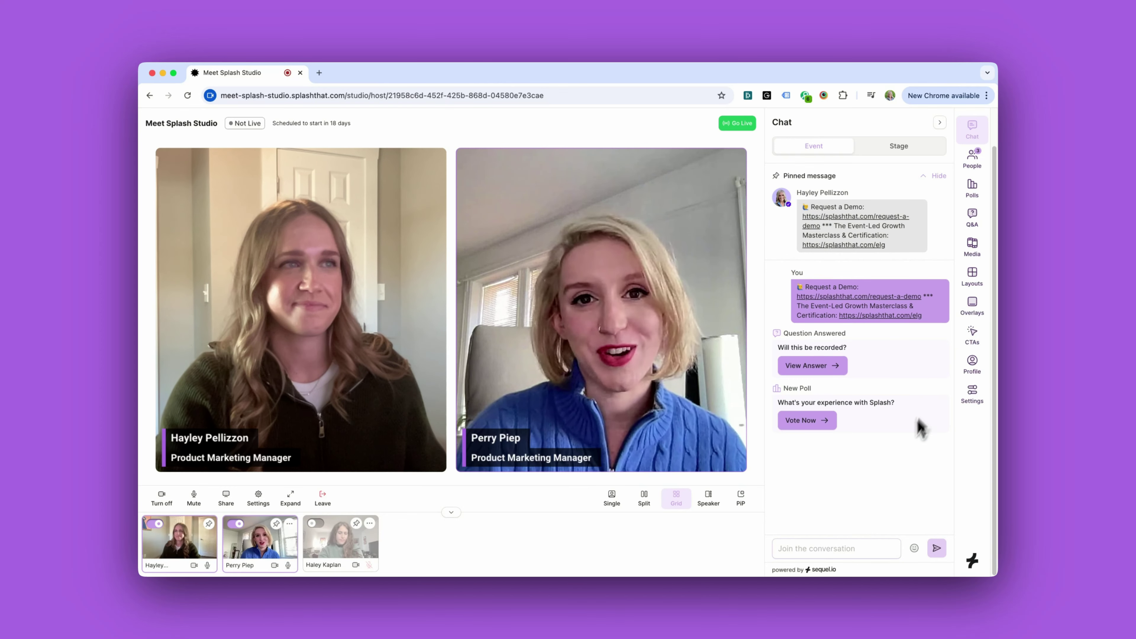